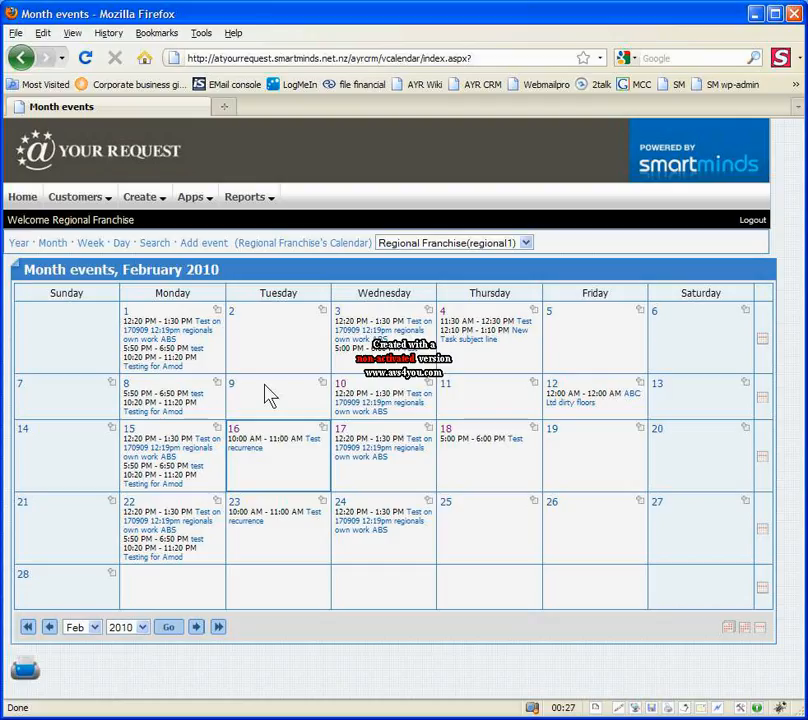
Add a Test recurrence event on 9 February 2010 that repeats every 2 weeks on Tuesday
click(323, 385)
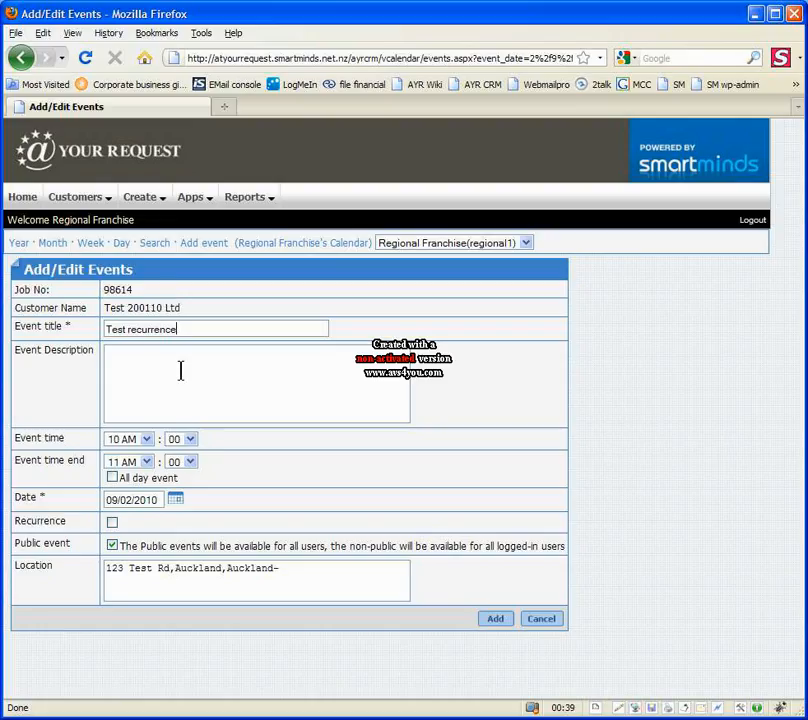
click(112, 523)
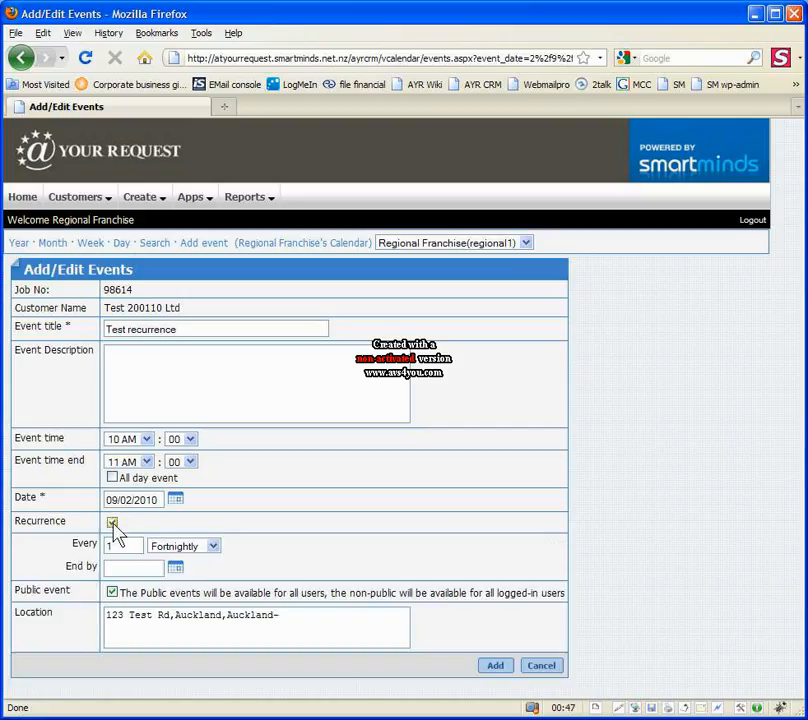
click(215, 546)
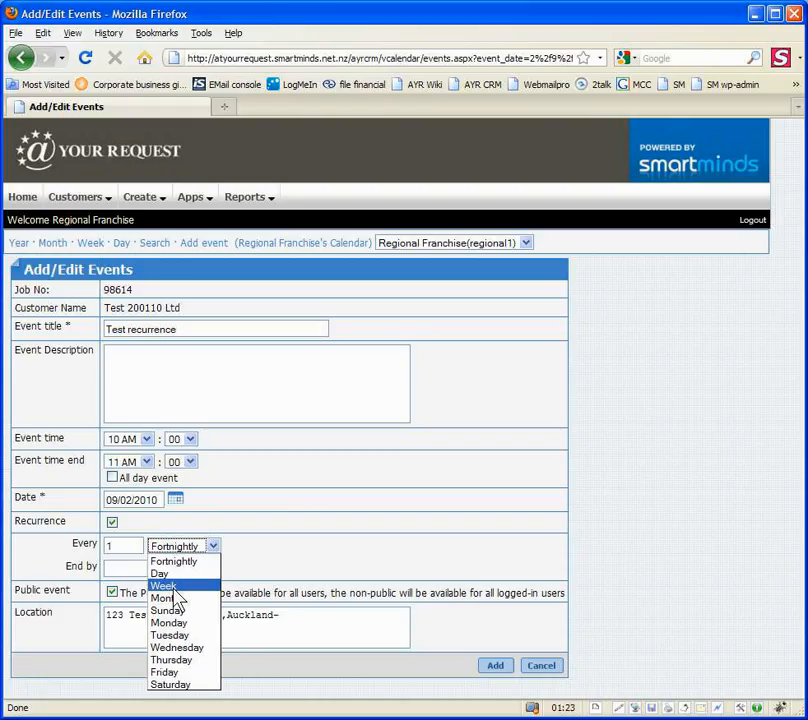
click(175, 588)
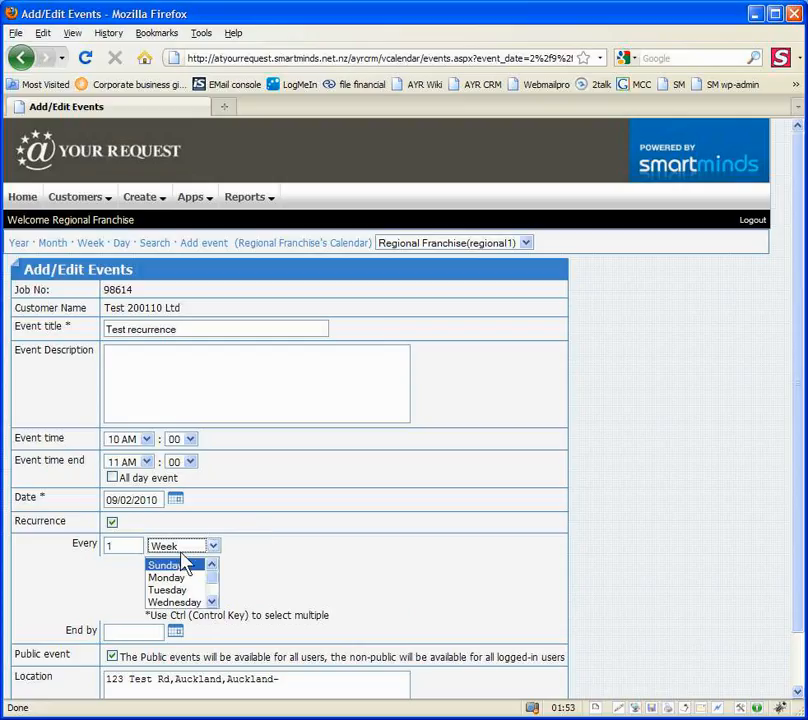
click(114, 545)
drag(114, 545, 90, 545)
text(2)
click(184, 591)
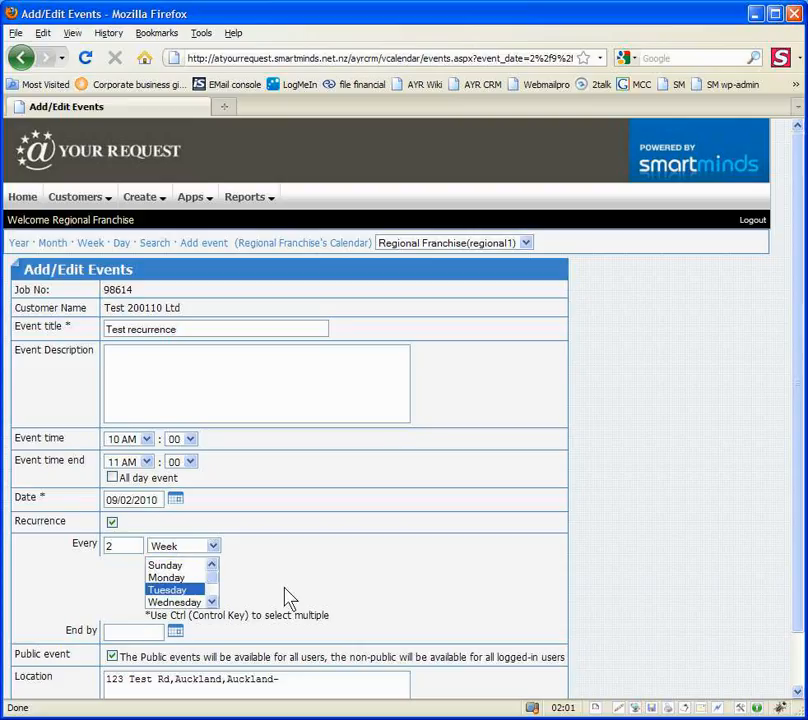
scroll(496, 655, down, 1)
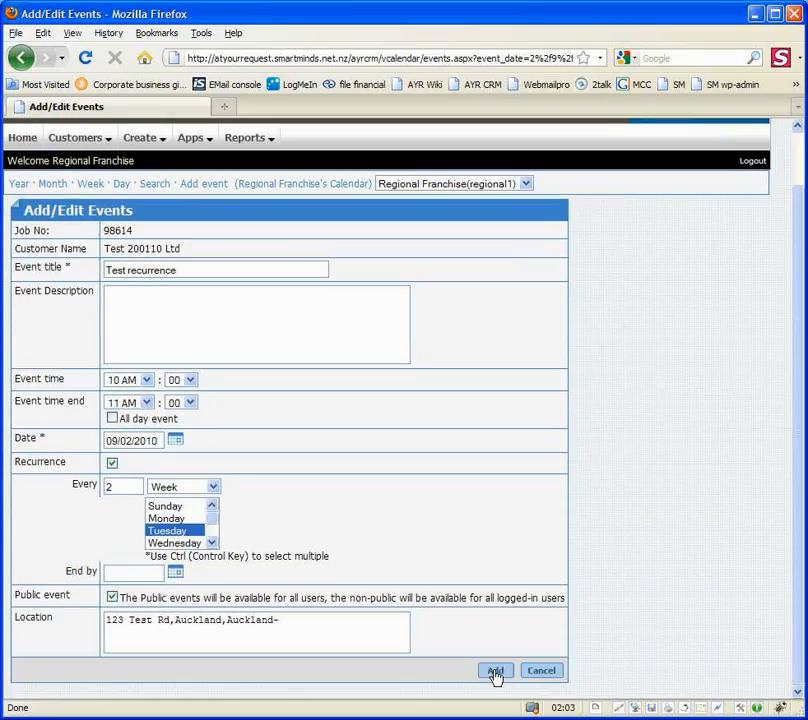
click(495, 671)
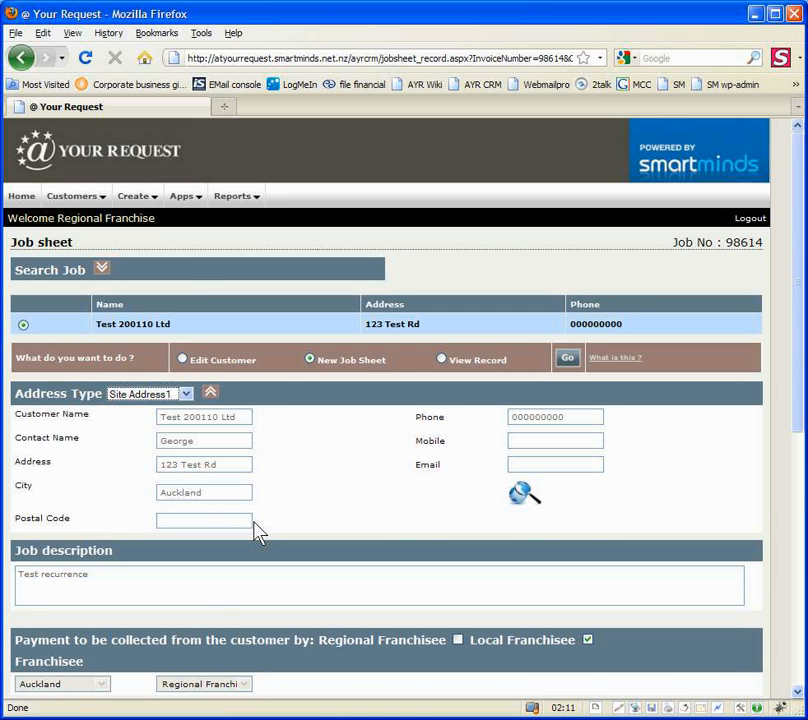
Reopen the shared calendar from the job sheet and view the edit form of the 9 February Test recurrence event
scroll(258, 533, down, 3)
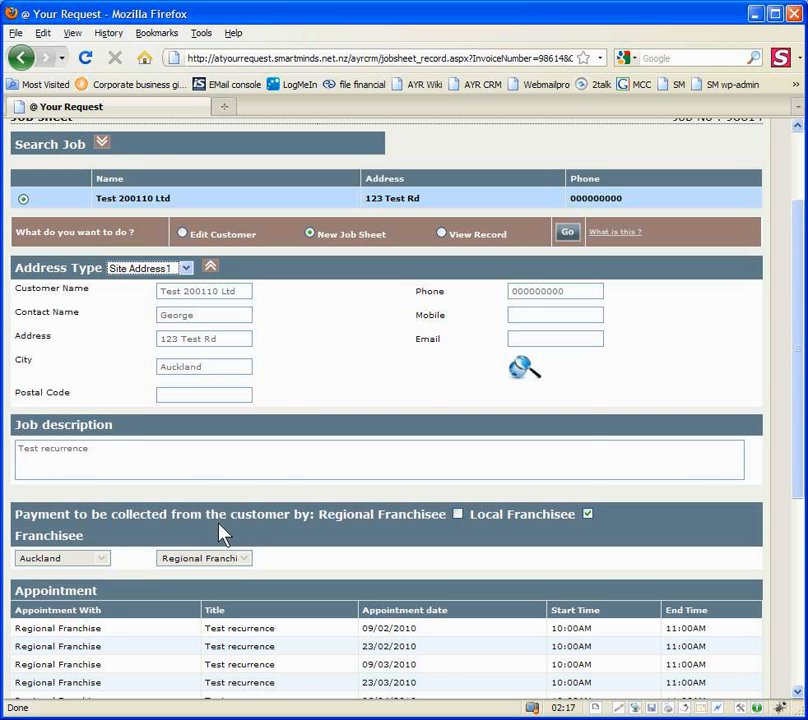
scroll(222, 535, down, 5)
click(90, 541)
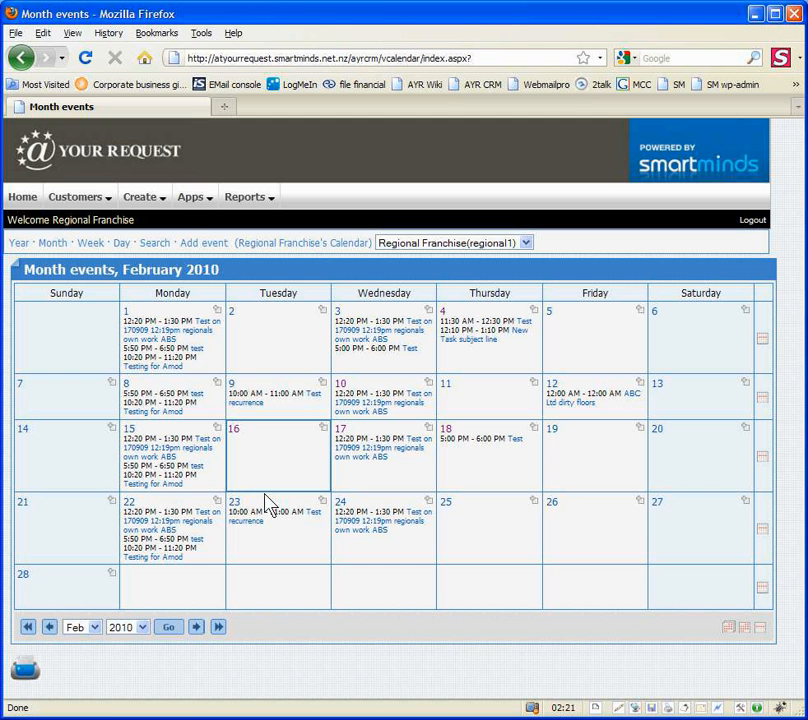
click(313, 397)
click(577, 219)
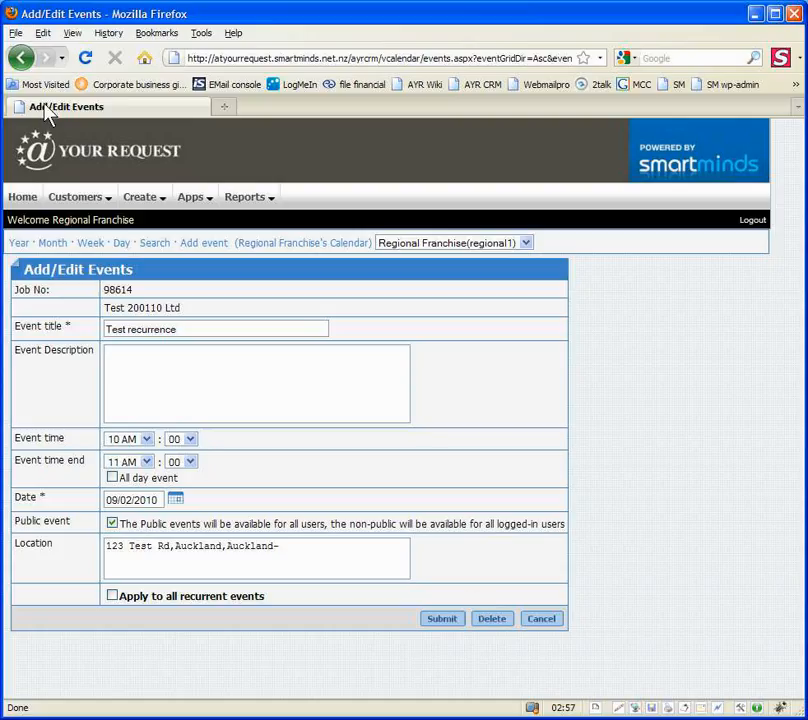
click(19, 59)
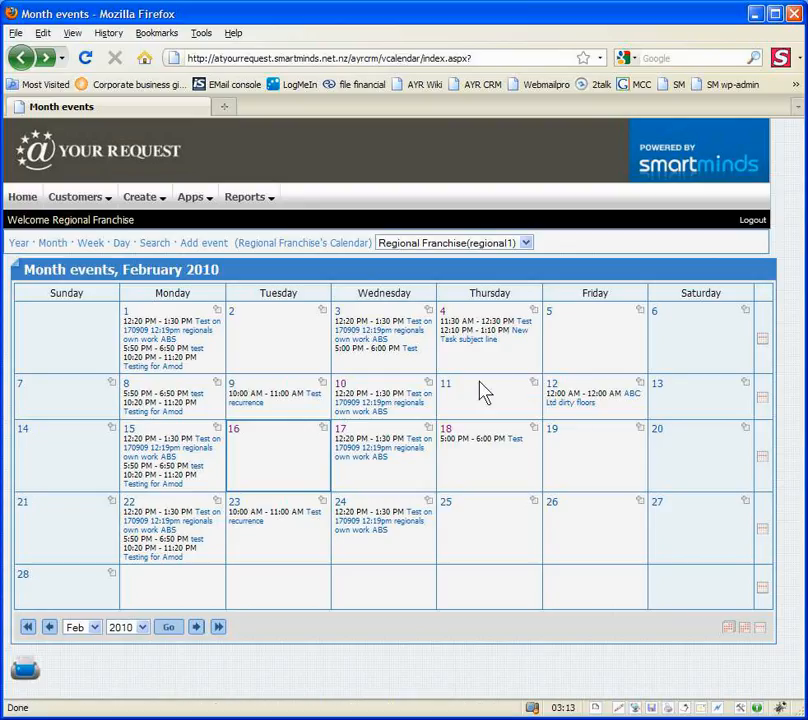
Add a Test recurrence event on 11 February 2010 that repeats every 2 weeks on Thursday
click(535, 382)
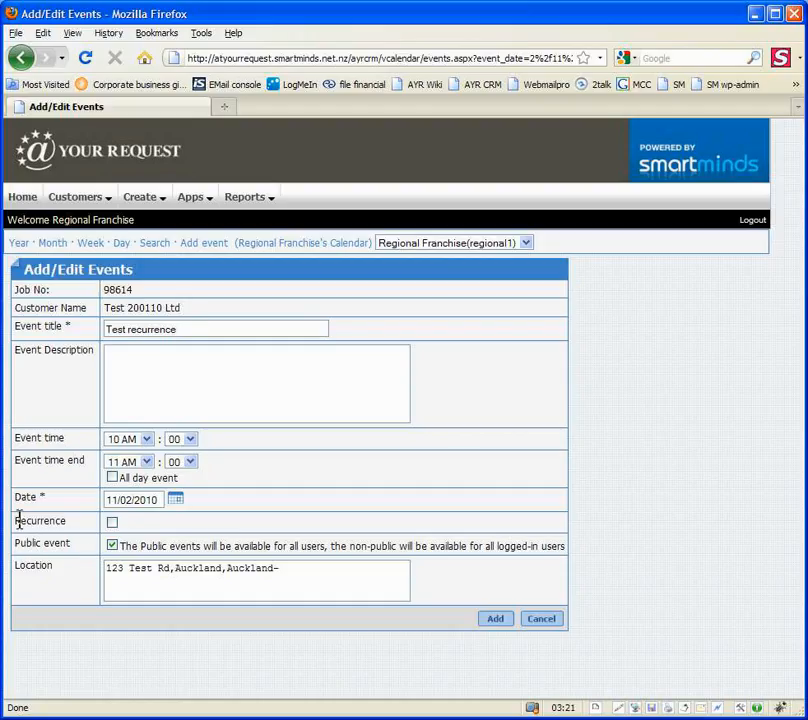
click(112, 522)
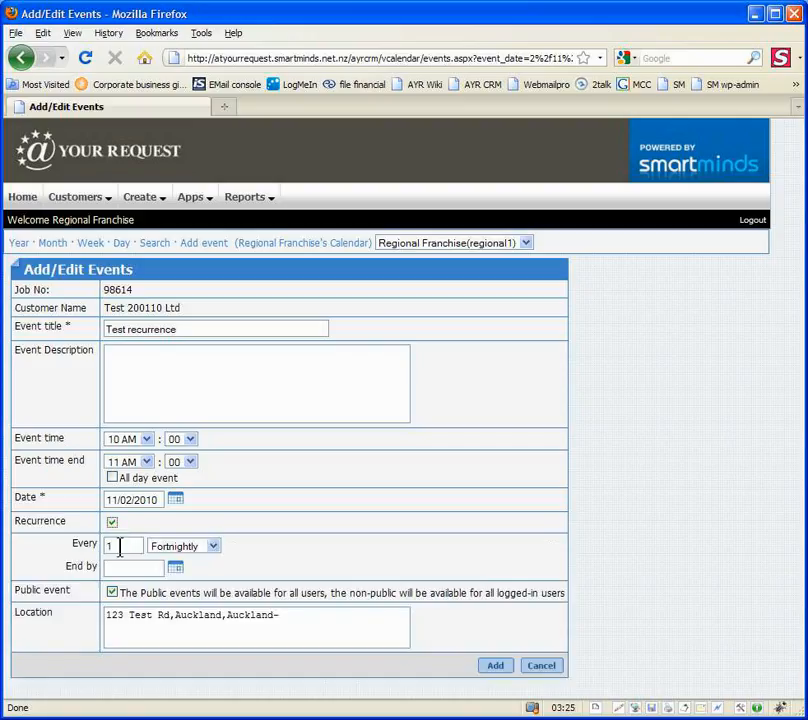
drag(120, 545, 100, 543)
text(2)
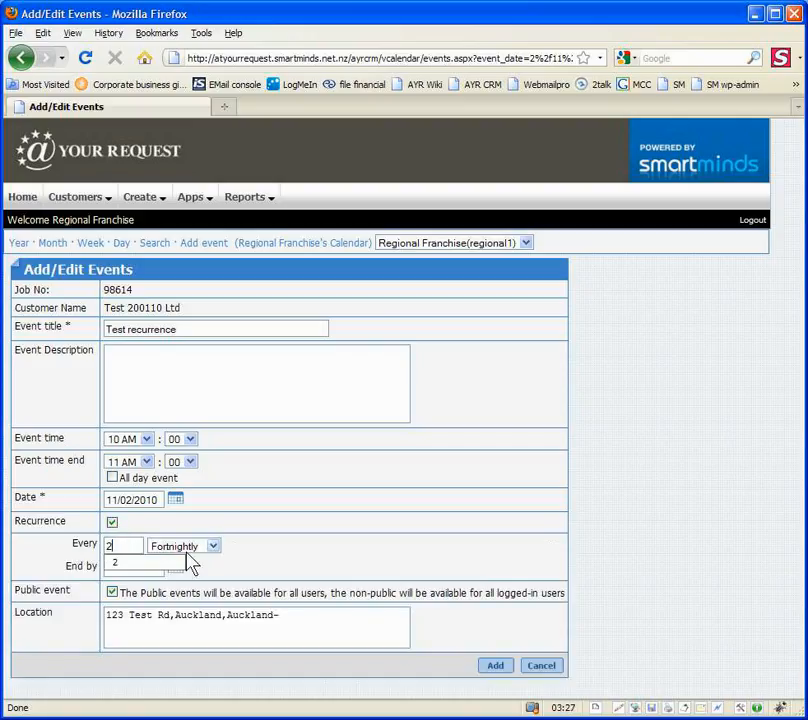
click(213, 547)
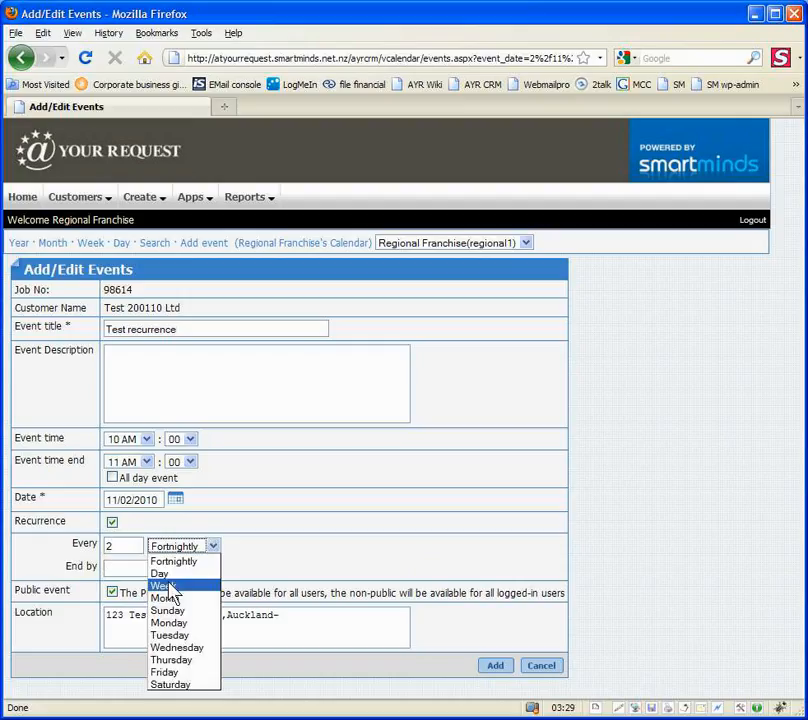
click(163, 586)
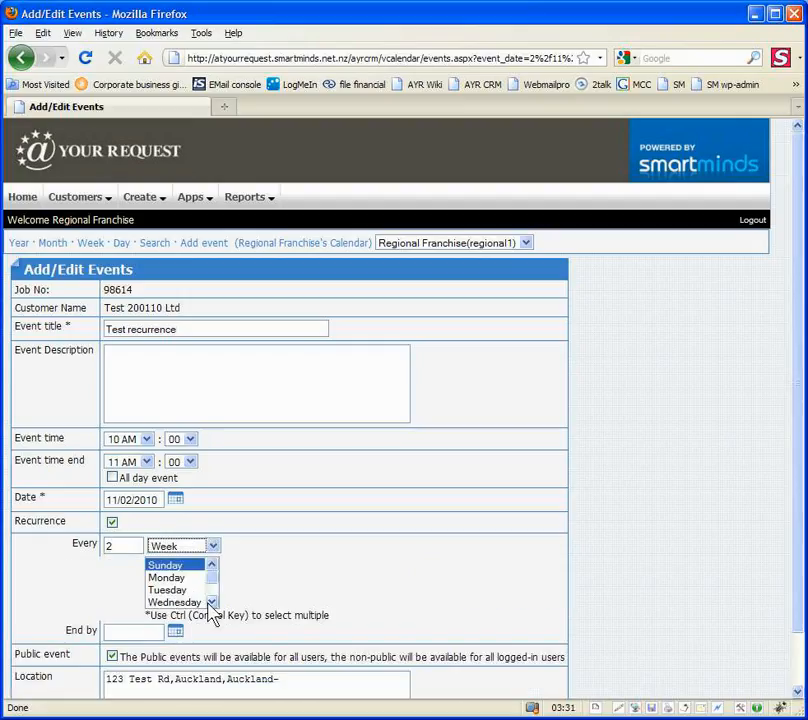
click(210, 603)
click(170, 578)
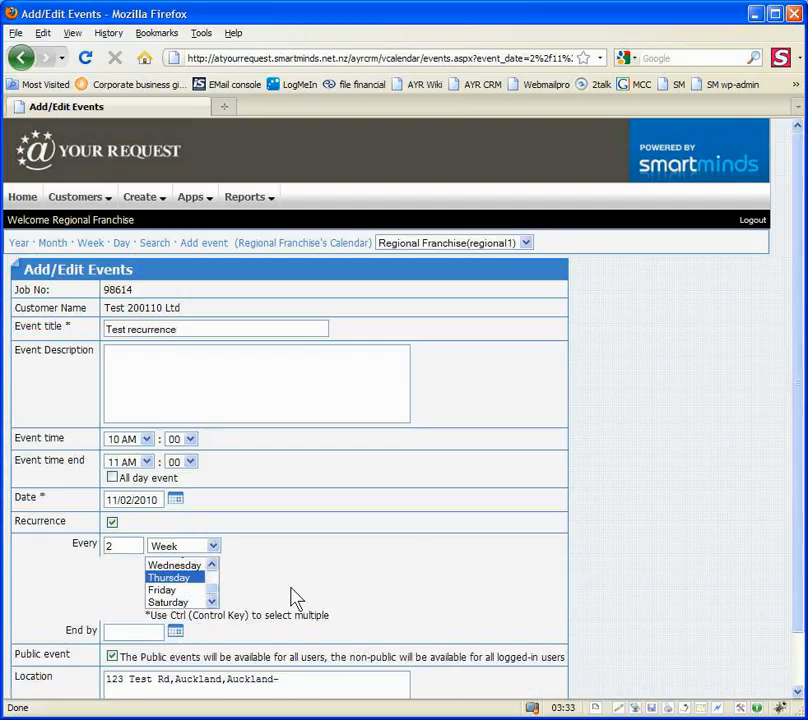
scroll(350, 598, down, 1)
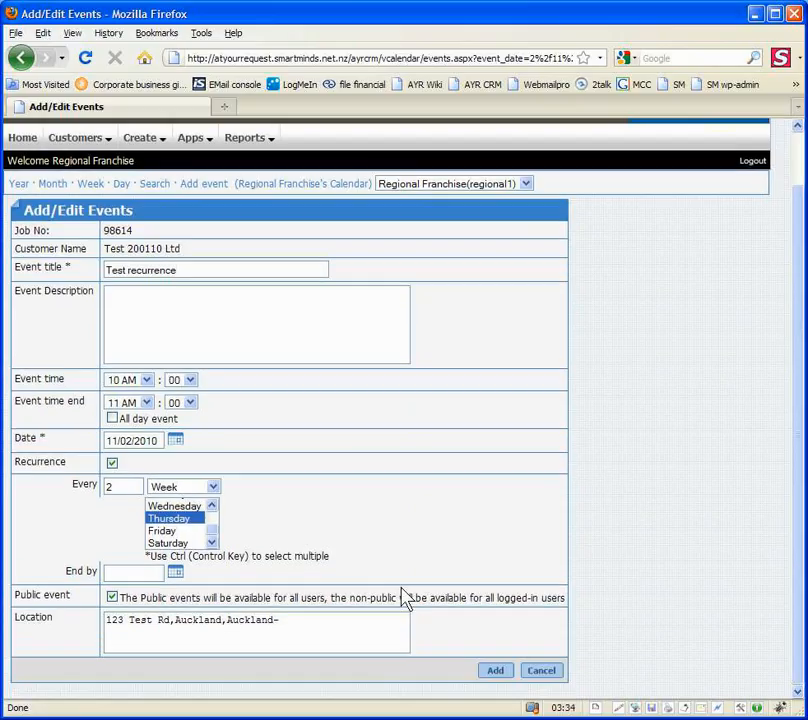
click(494, 671)
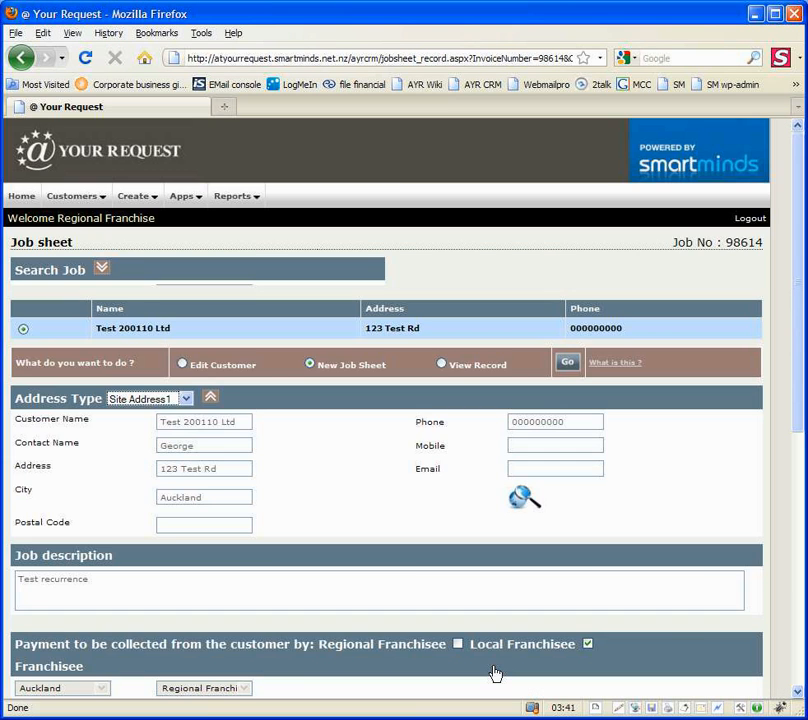
Reopen the shared calendar from the job sheet and view the edit form of the 25 February Test recurrence event
scroll(494, 673, down, 5)
scroll(137, 588, down, 2)
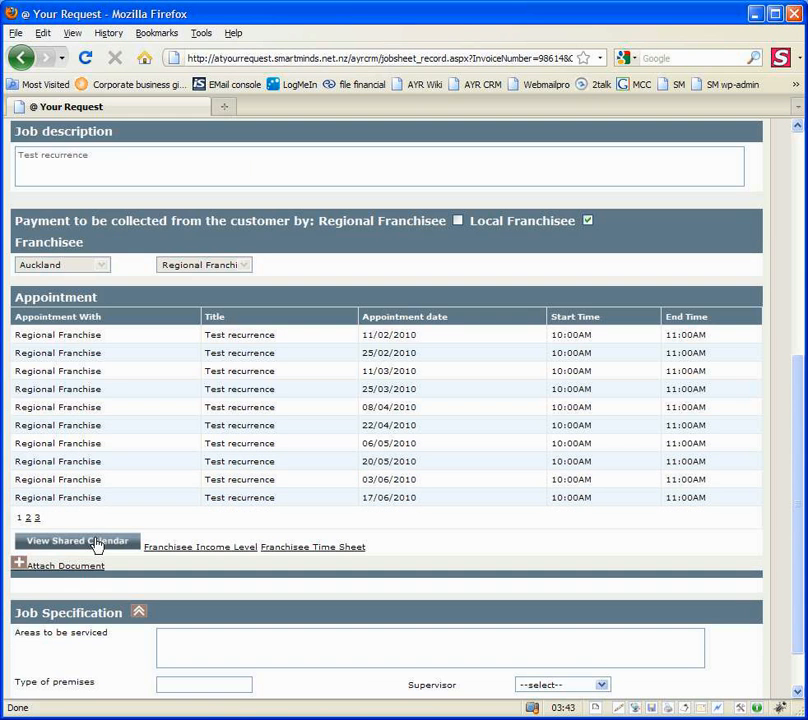
click(97, 543)
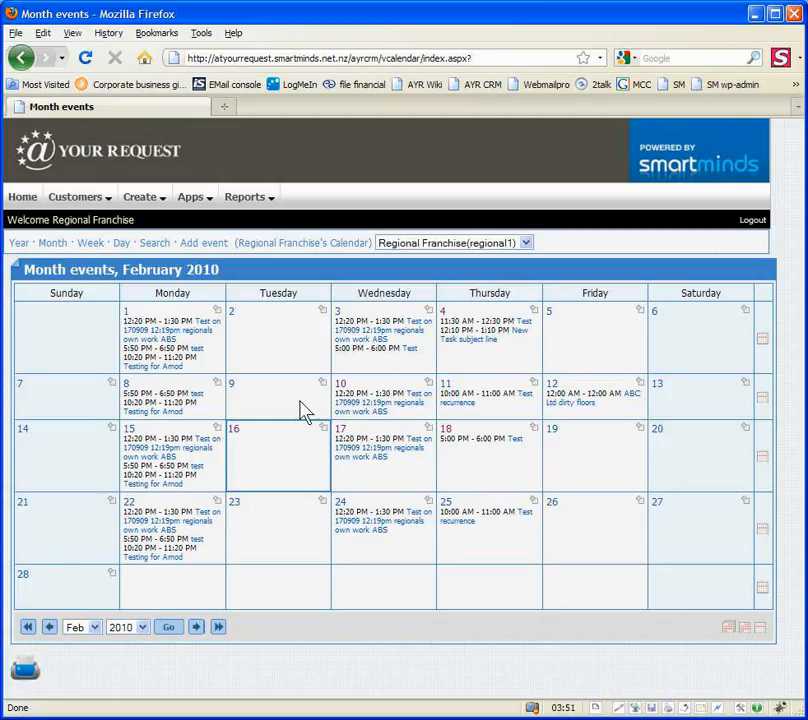
click(467, 527)
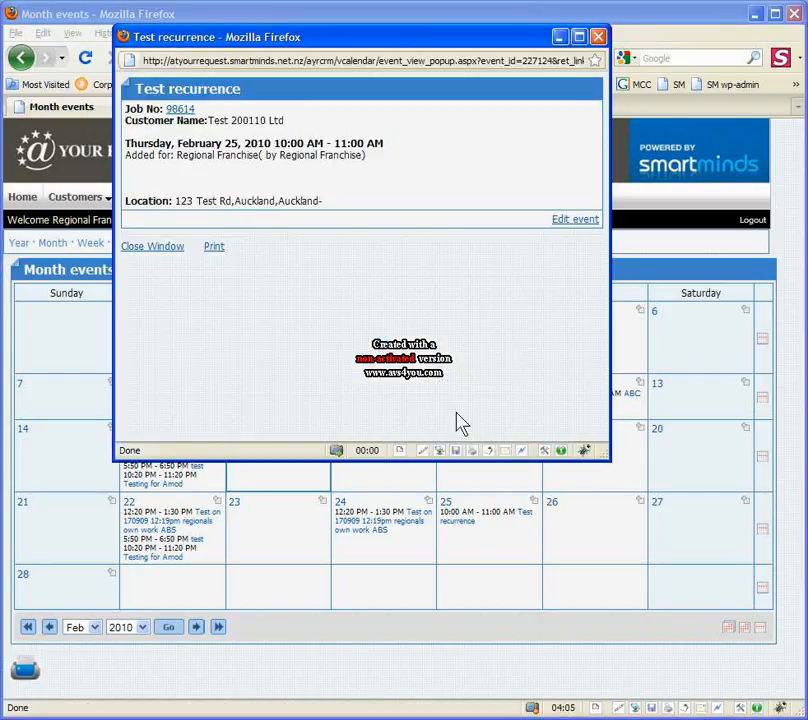
click(574, 219)
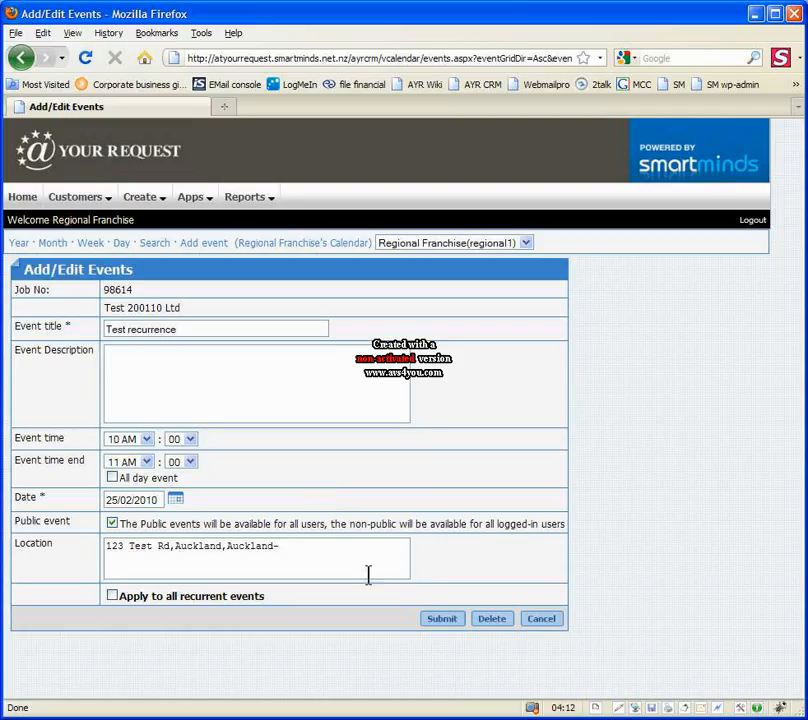
click(84, 58)
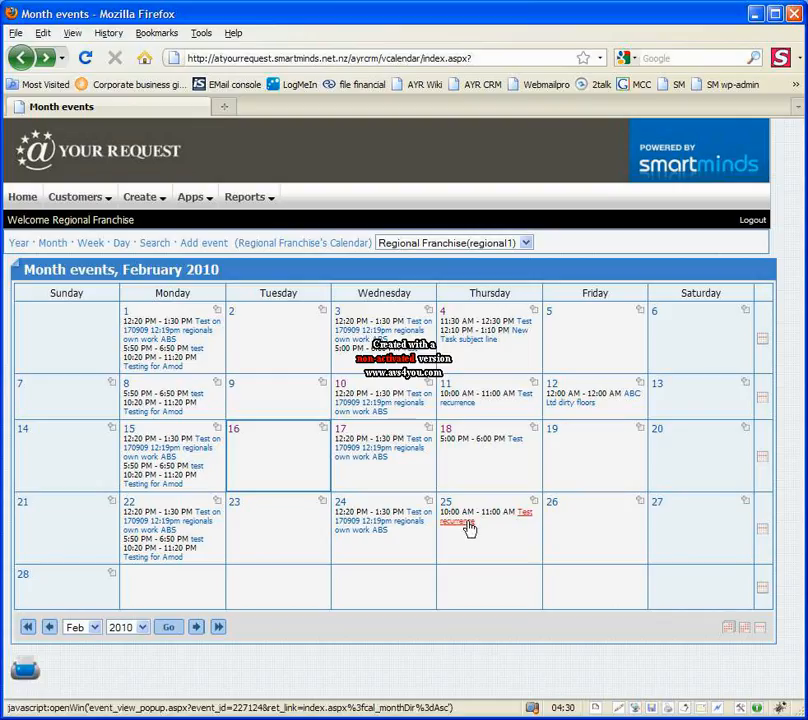
Add a Test recurrence event on 9 February 2010 repeating every 1 week on Tuesday, and reopen the shared calendar from the job sheet
click(322, 384)
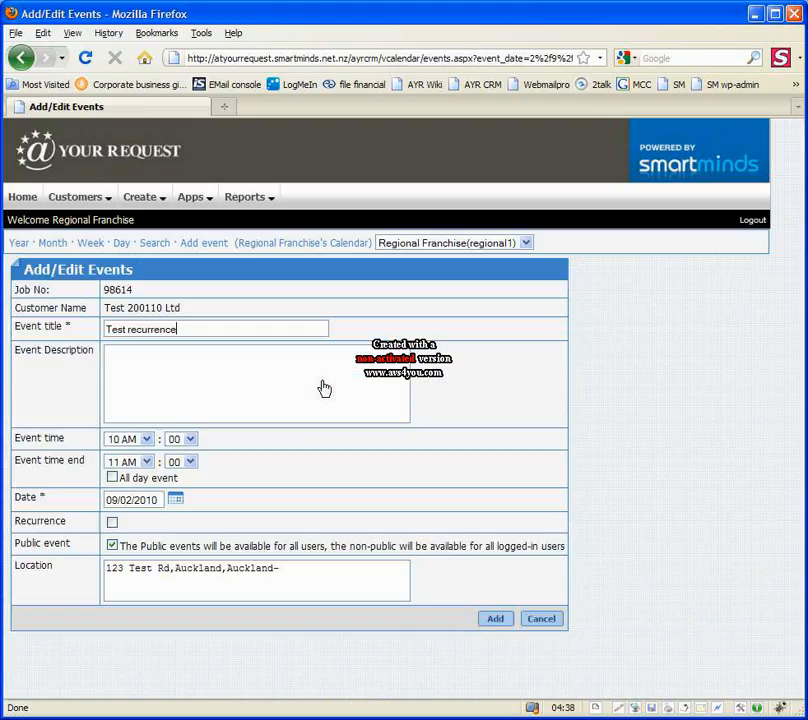
click(112, 522)
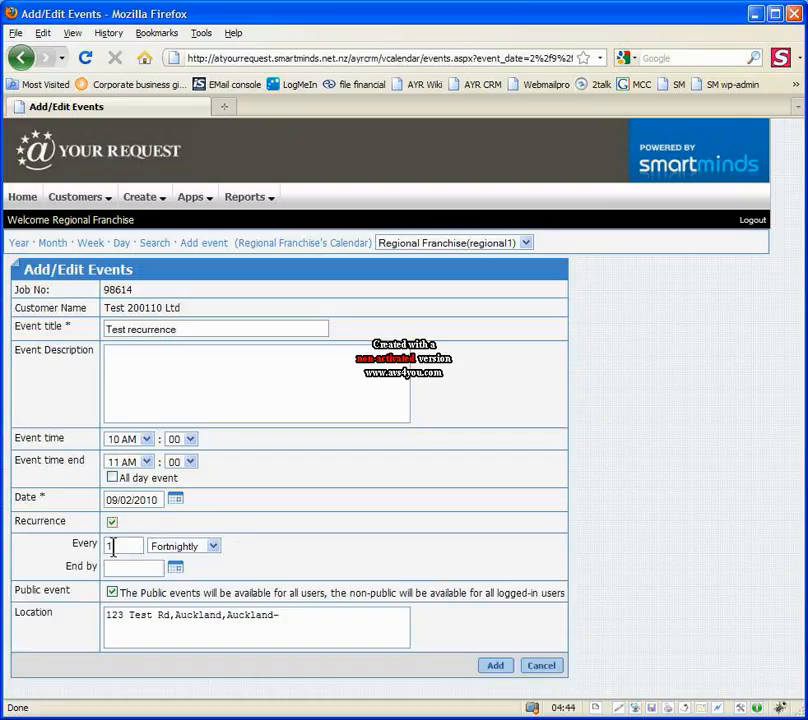
click(163, 550)
click(166, 586)
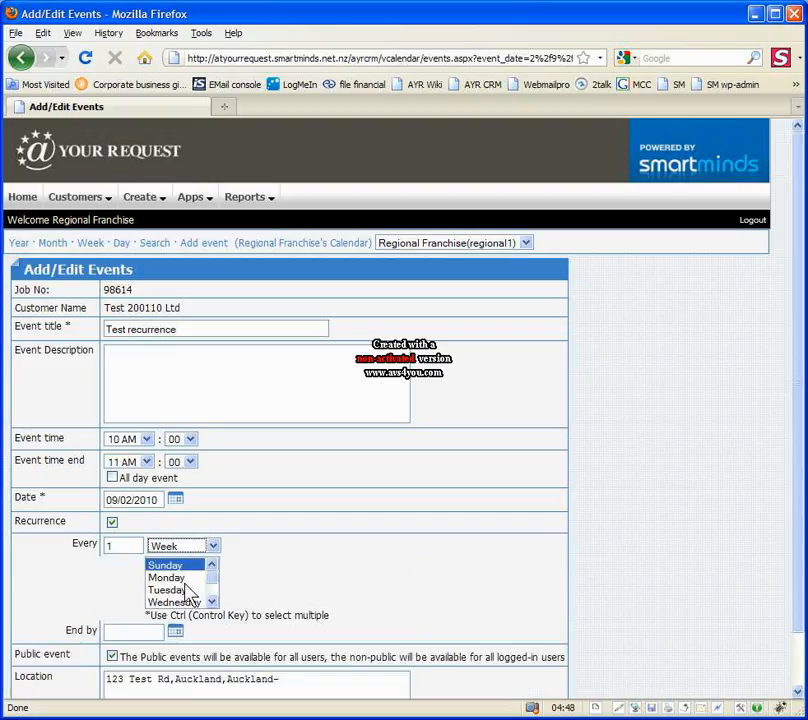
click(172, 590)
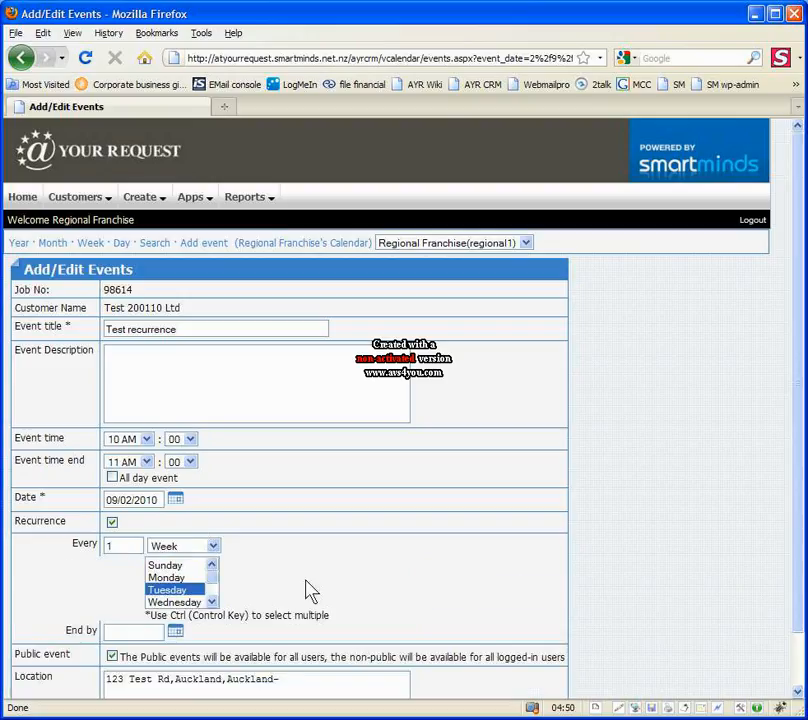
scroll(468, 663, down, 1)
click(495, 670)
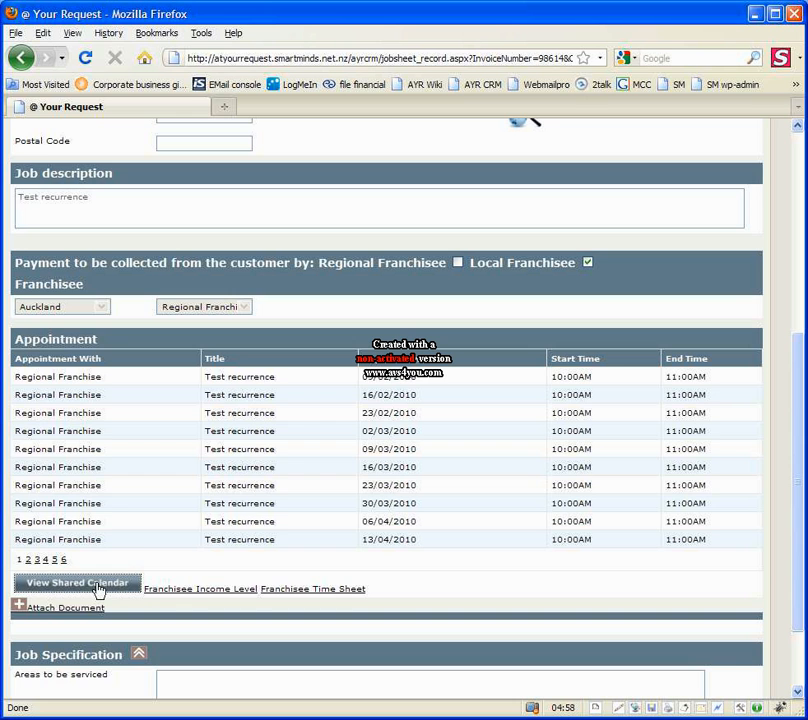
click(98, 590)
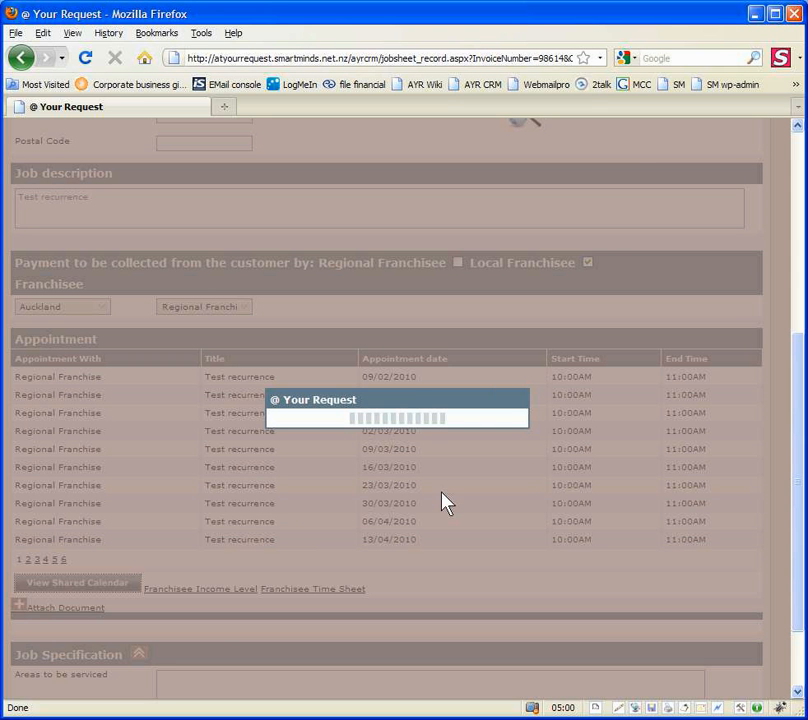